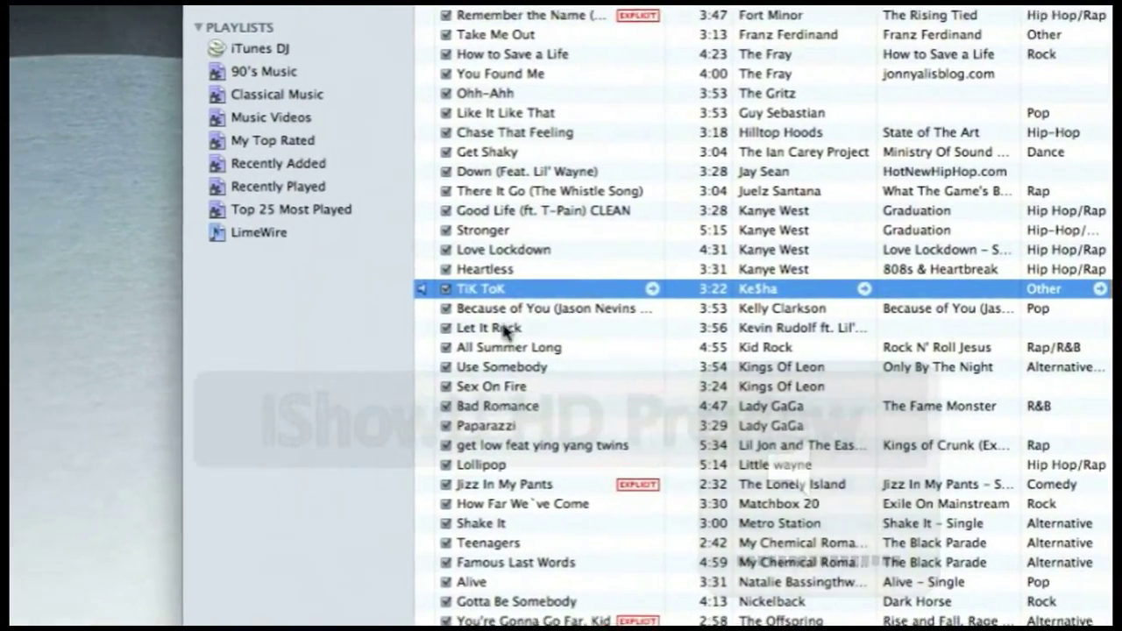
Search Google for "bowtie" and open the Bowtie application's website
{"action": "left_click", "coordinate": [441, 323]}
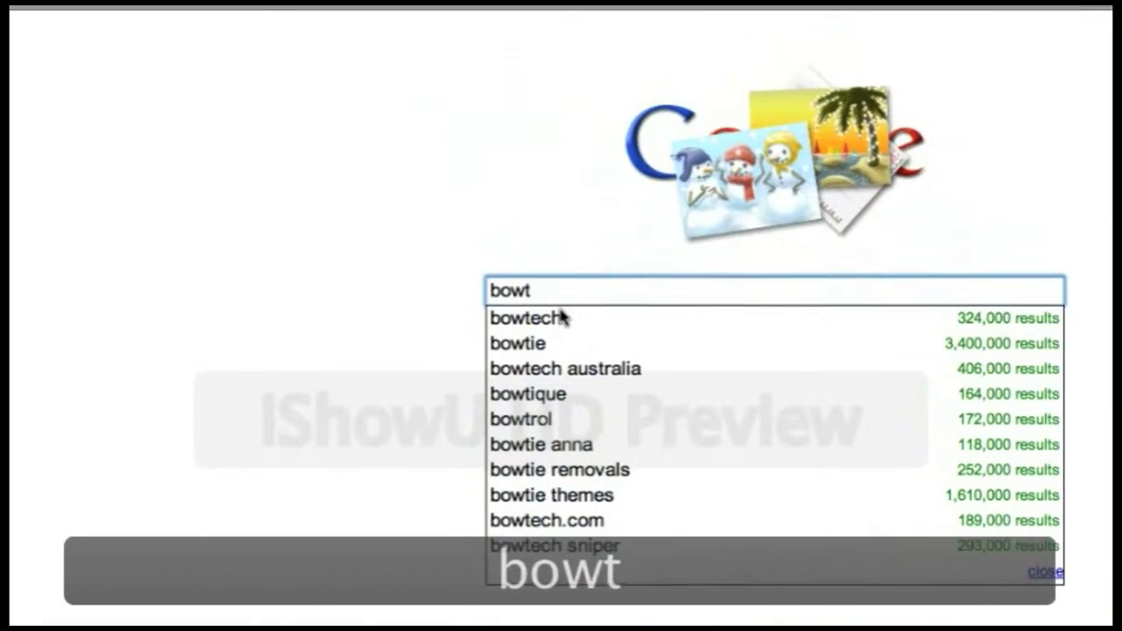
{"action": "key", "text": "Return"}
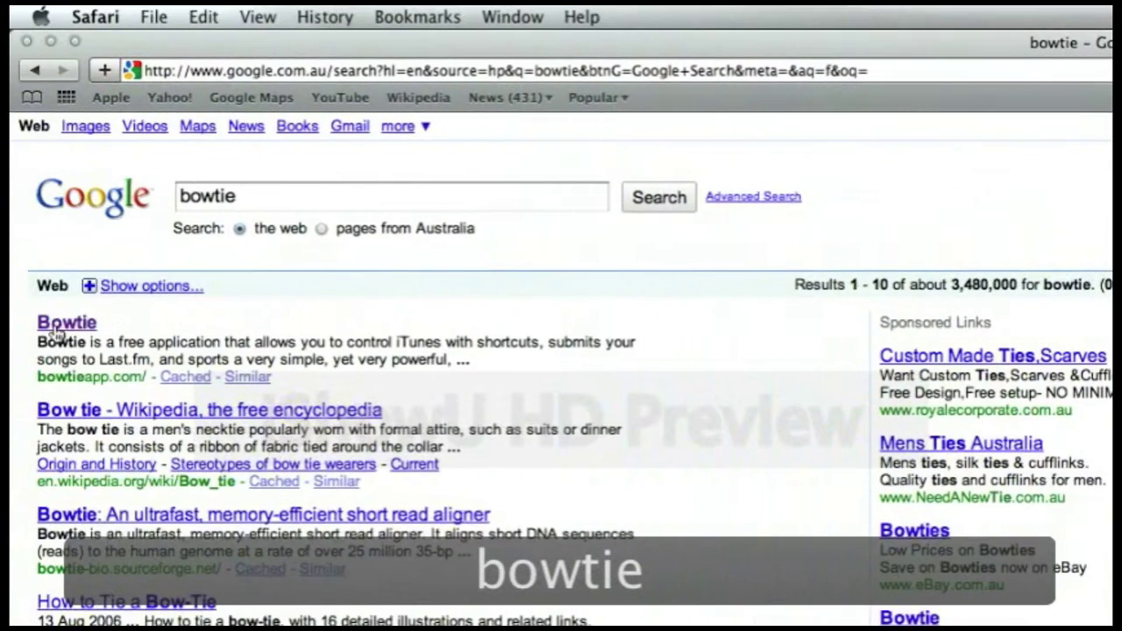
{"action": "left_click", "coordinate": [65, 321]}
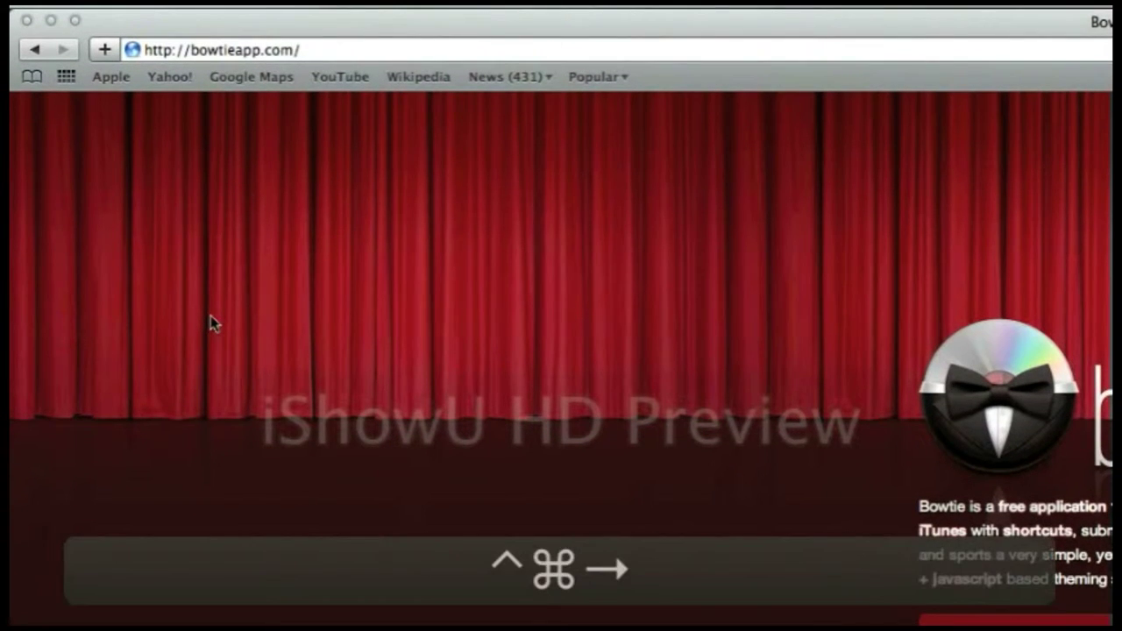
{"action": "key", "text": "ctrl+super+Right"}
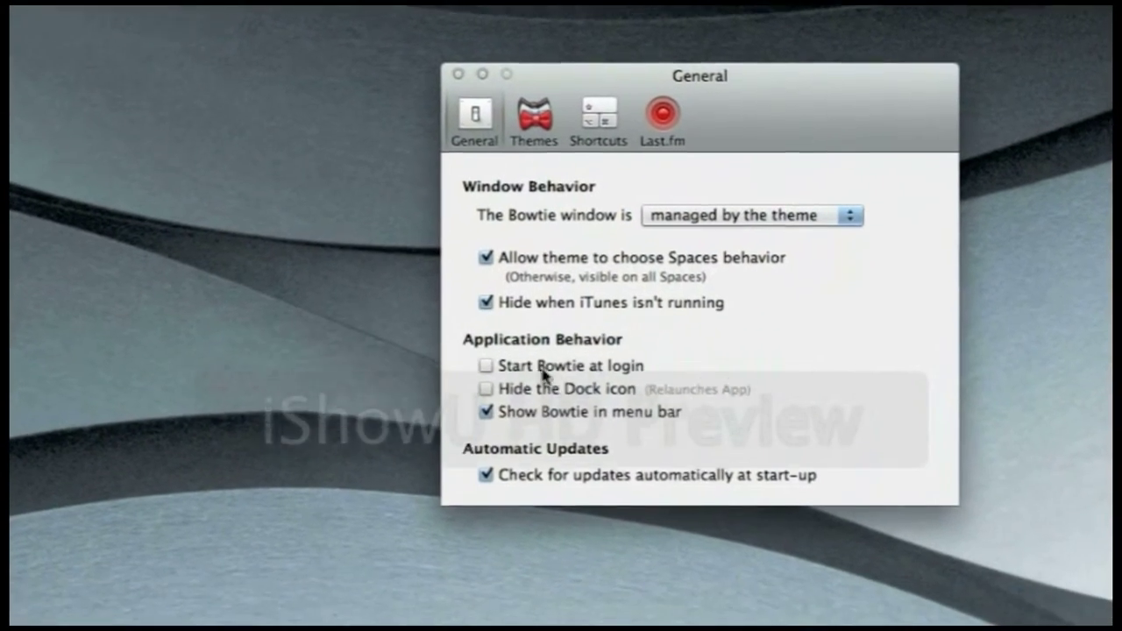
Enable Start Bowtie at login and Hide the Dock icon in Bowtie's preferences, and preview the Geeky and iPhoney themes
{"action": "left_click", "coordinate": [486, 420]}
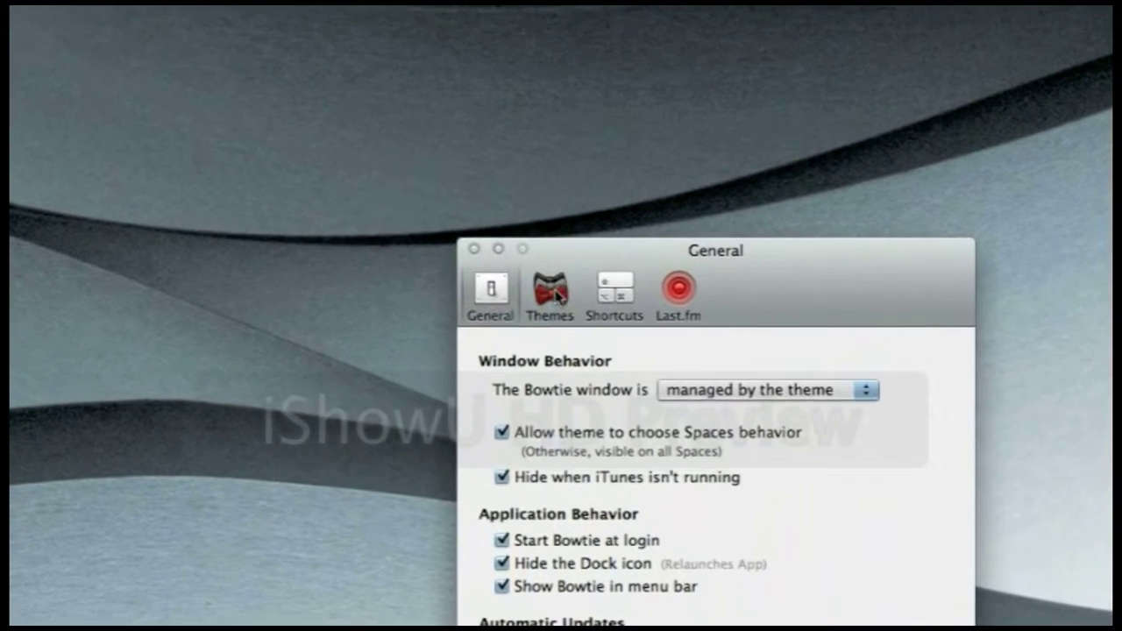
{"action": "left_click", "coordinate": [565, 180]}
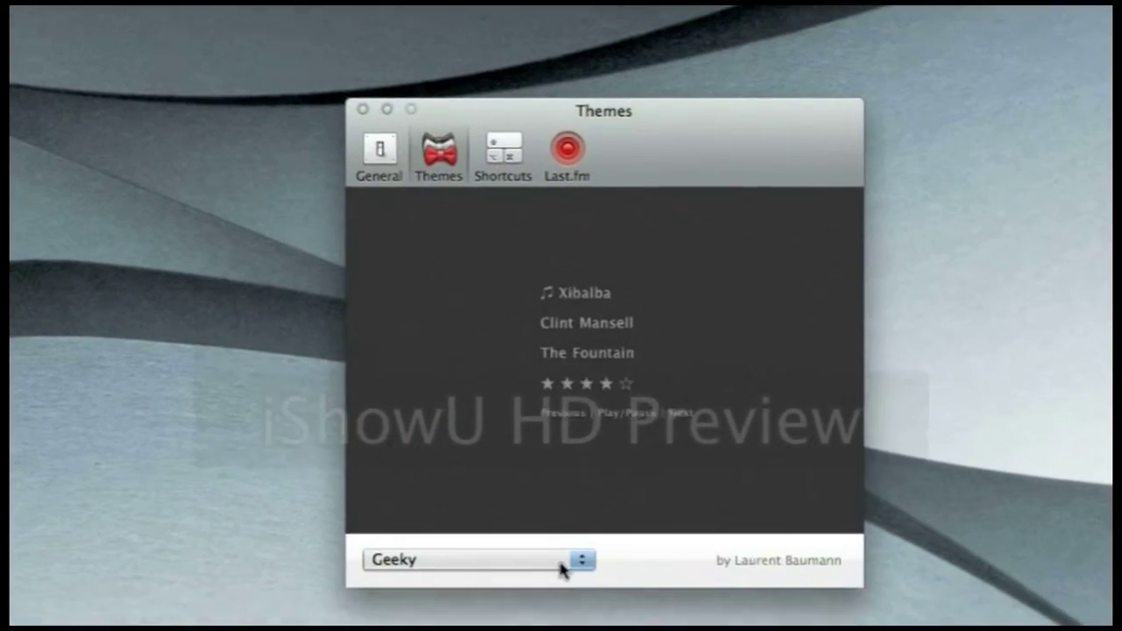
{"action": "left_click", "coordinate": [561, 563]}
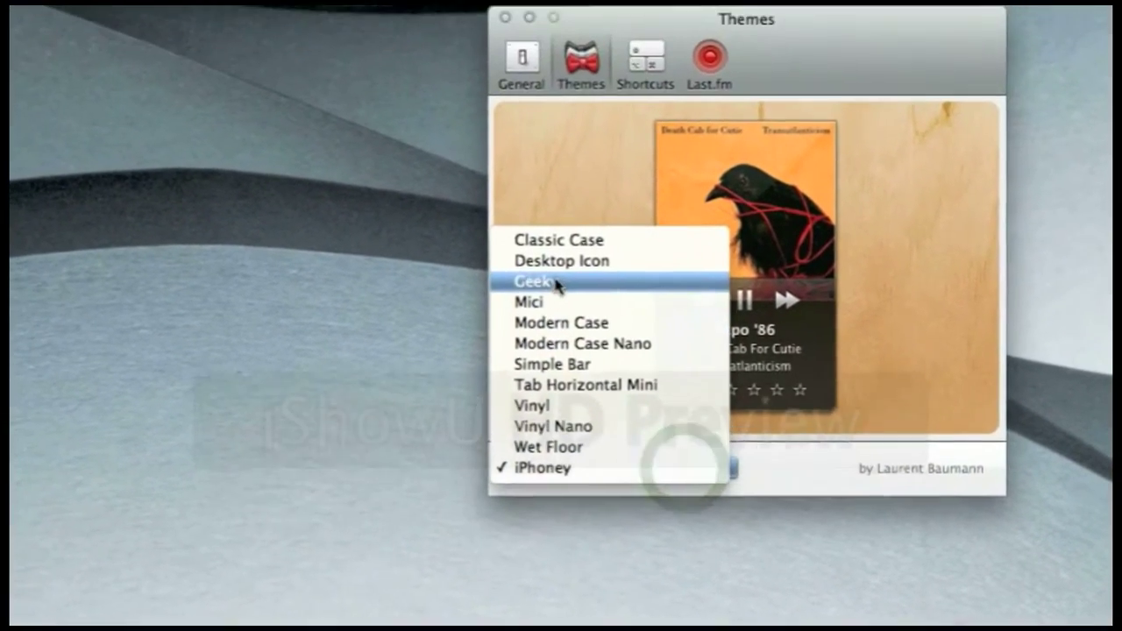
{"action": "left_click", "coordinate": [452, 105]}
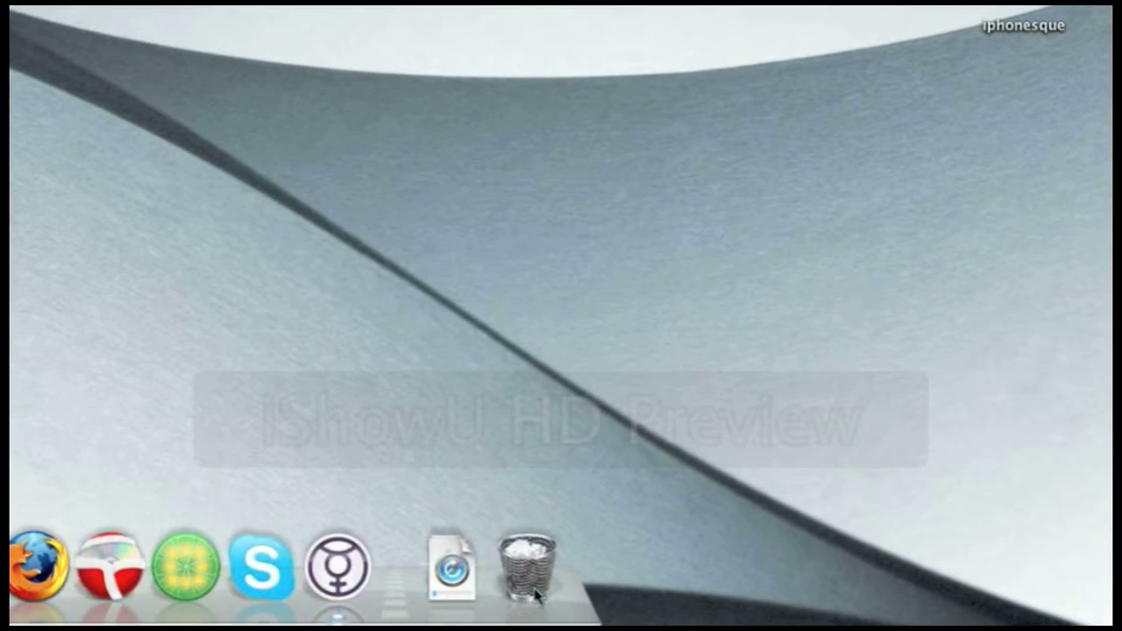
Empty the Trash permanently
{"action": "left_click", "coordinate": [537, 596]}
{"action": "left_click", "coordinate": [614, 115]}
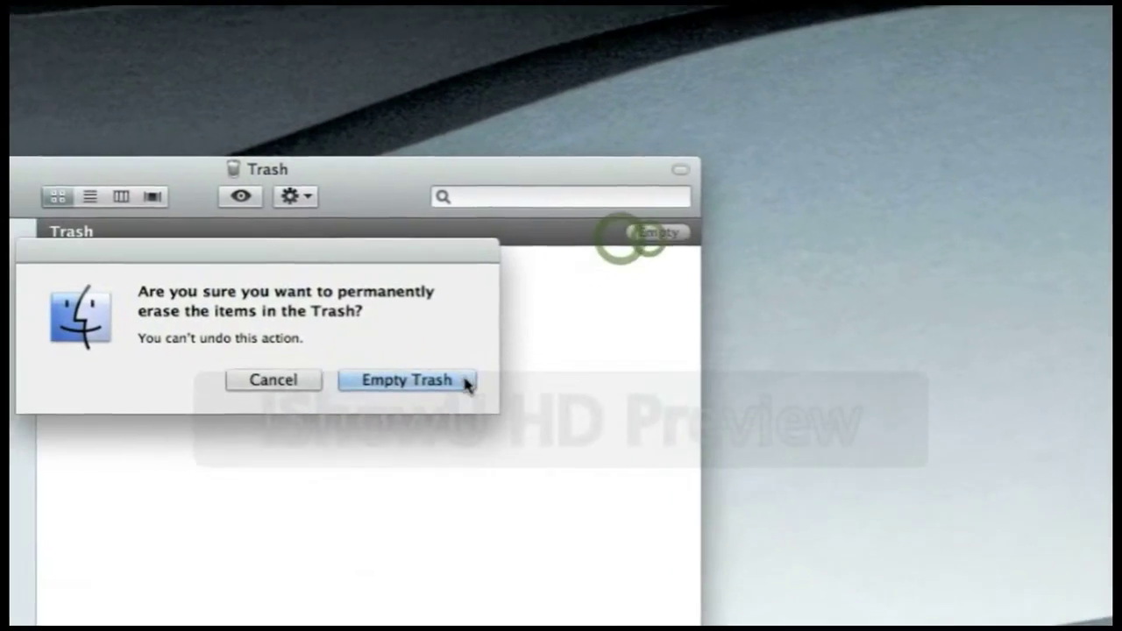
{"action": "left_click", "coordinate": [466, 383]}
Open the CarambaDOCK_by_art_styles folder on the desktop and check the dock files in its subfolder for bigger resolutions
{"action": "left_click", "coordinate": [1020, 321]}
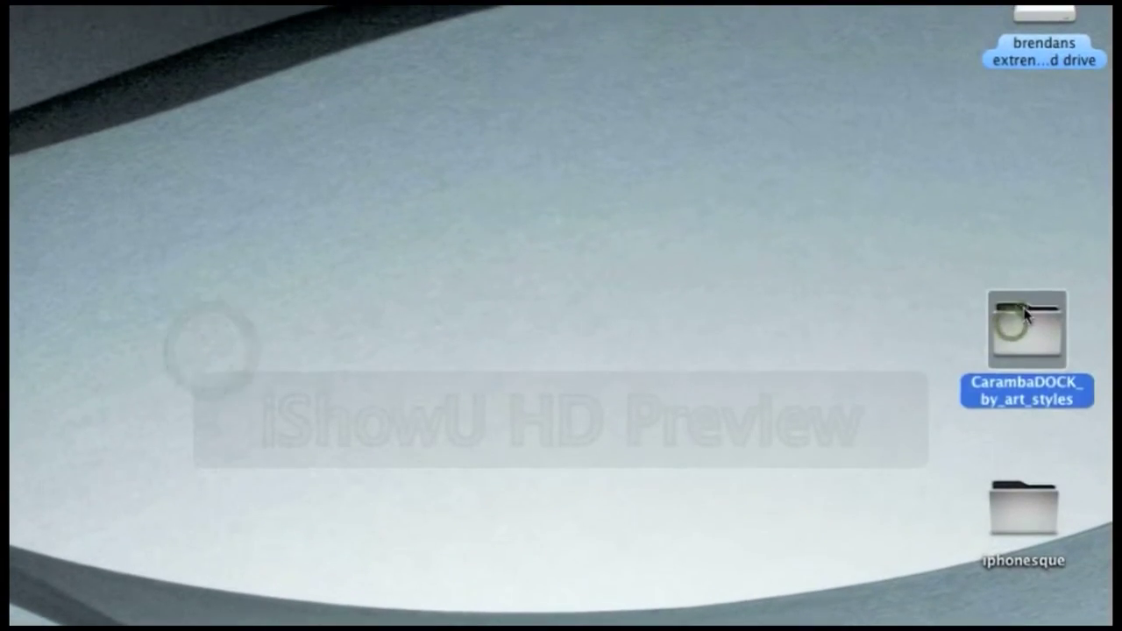
{"action": "double_click", "coordinate": [1026, 317]}
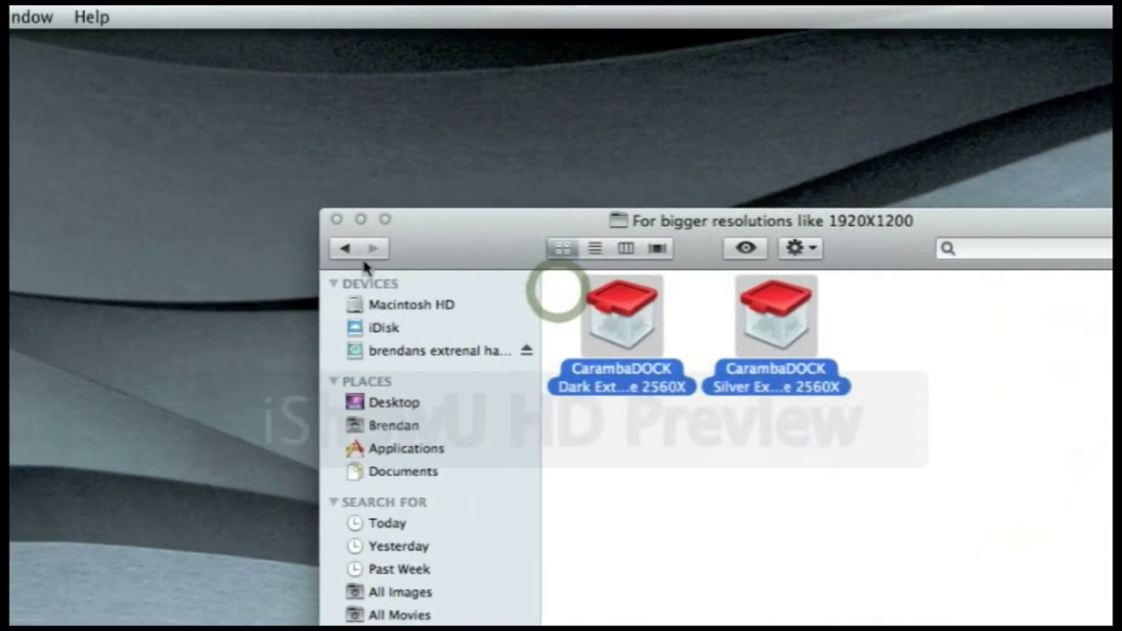
{"action": "left_click", "coordinate": [670, 498]}
{"action": "left_click", "coordinate": [366, 194]}
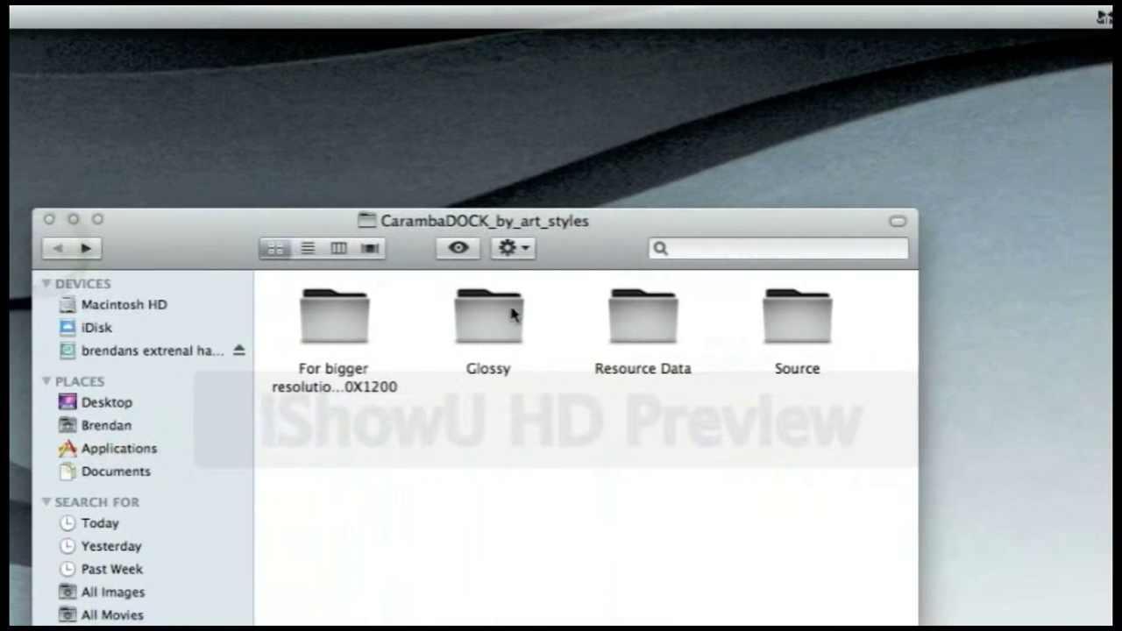
Open the Glossy folder, import CarambaDOCK Dark Glossy into CandyBar, and close the CandyBar window
{"action": "double_click", "coordinate": [605, 320]}
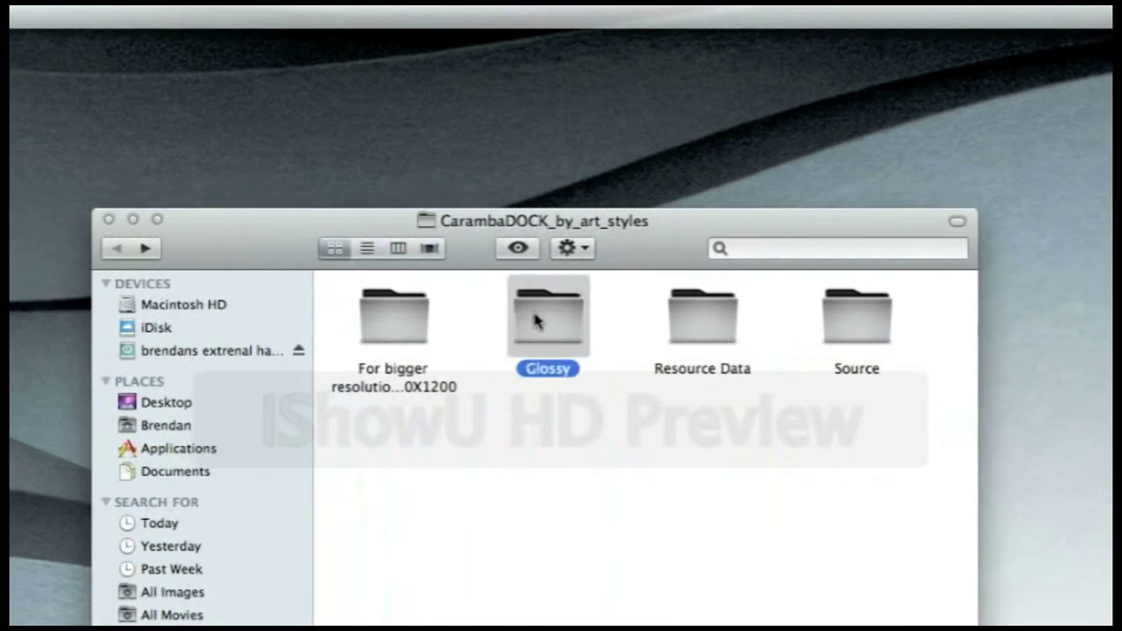
{"action": "left_click", "coordinate": [442, 320]}
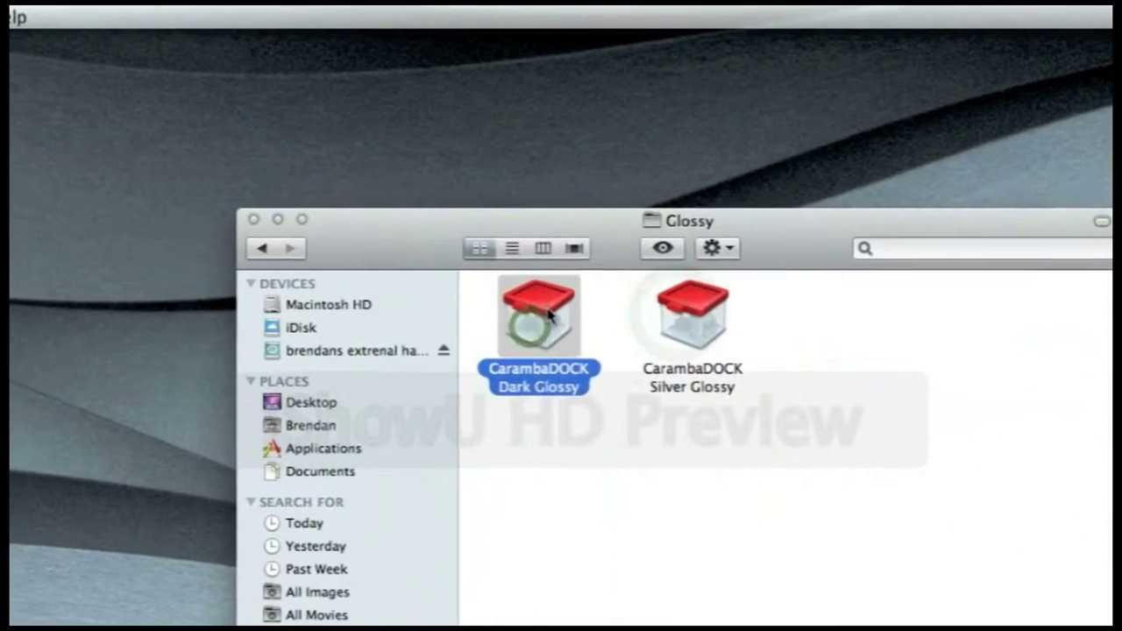
{"action": "left_click_drag", "start_coordinate": [562, 311], "coordinate": [491, 630]}
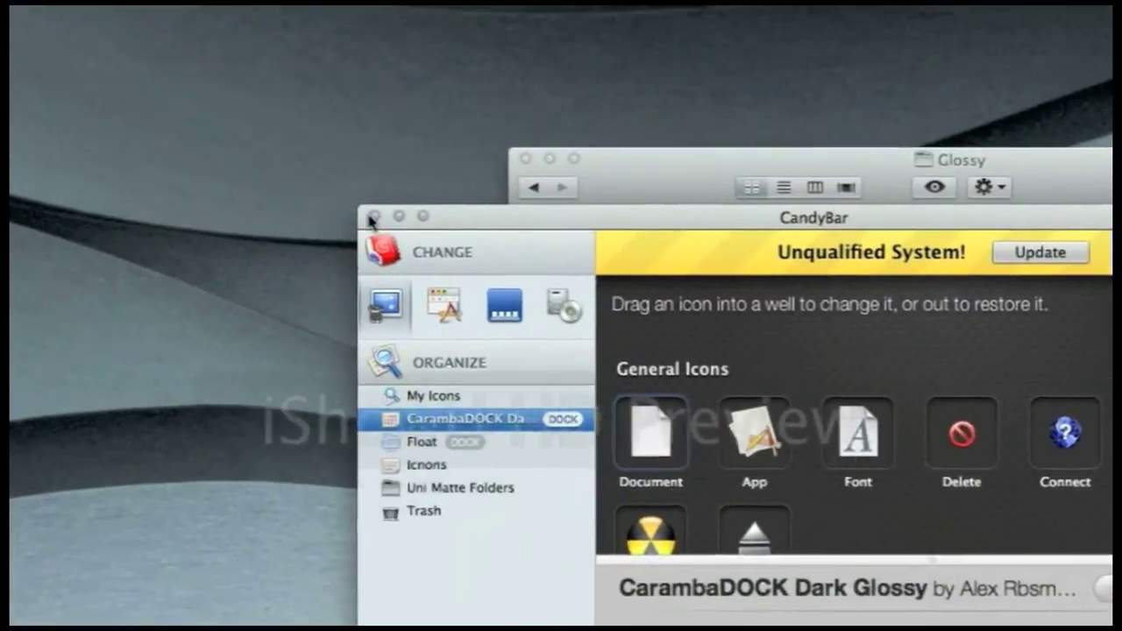
{"action": "left_click", "coordinate": [371, 220]}
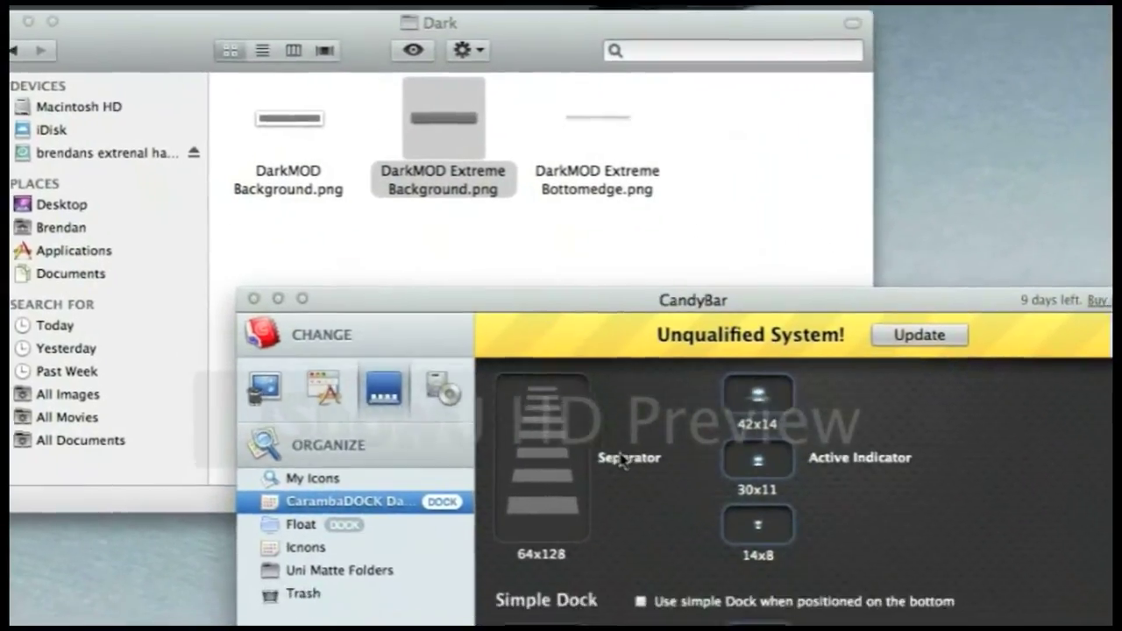
Apply the imported CarambaDOCK Dark Glossy dock in CandyBar, relaunch the Dock, and close CandyBar
{"action": "scroll", "coordinate": [346, 342], "scroll_direction": "up", "scroll_amount": 5}
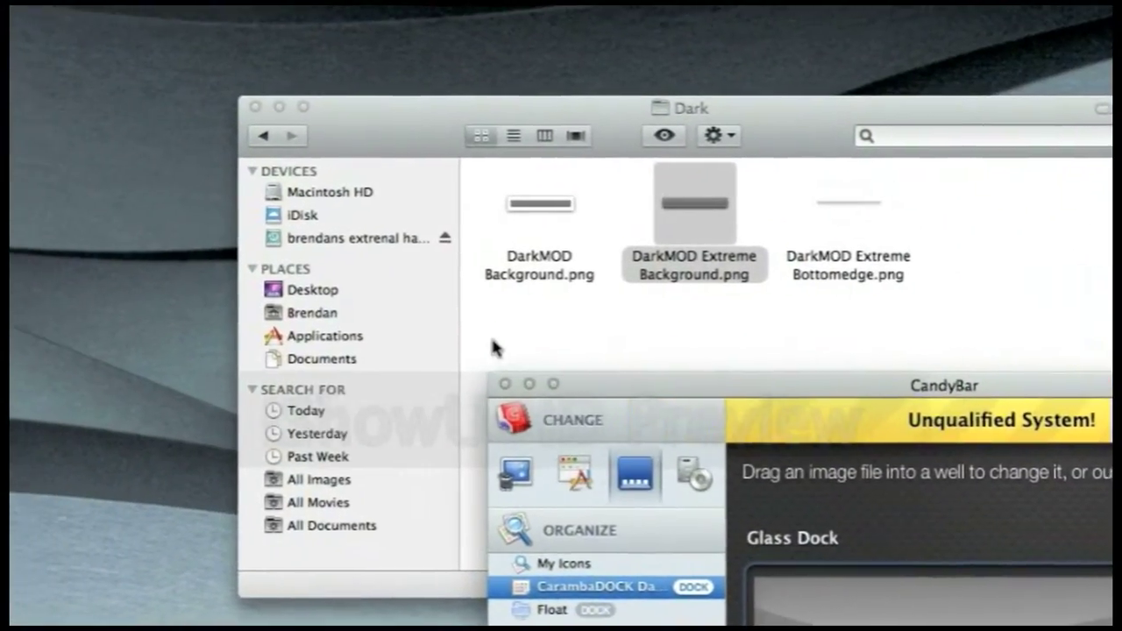
{"action": "left_click", "coordinate": [184, 138]}
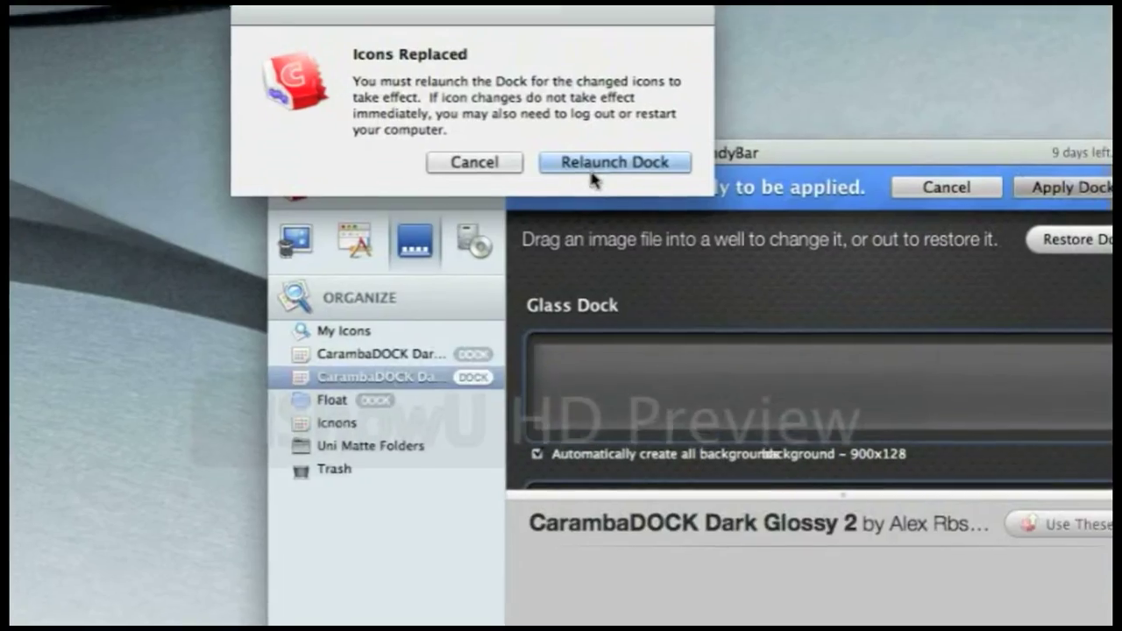
{"action": "left_click", "coordinate": [596, 321]}
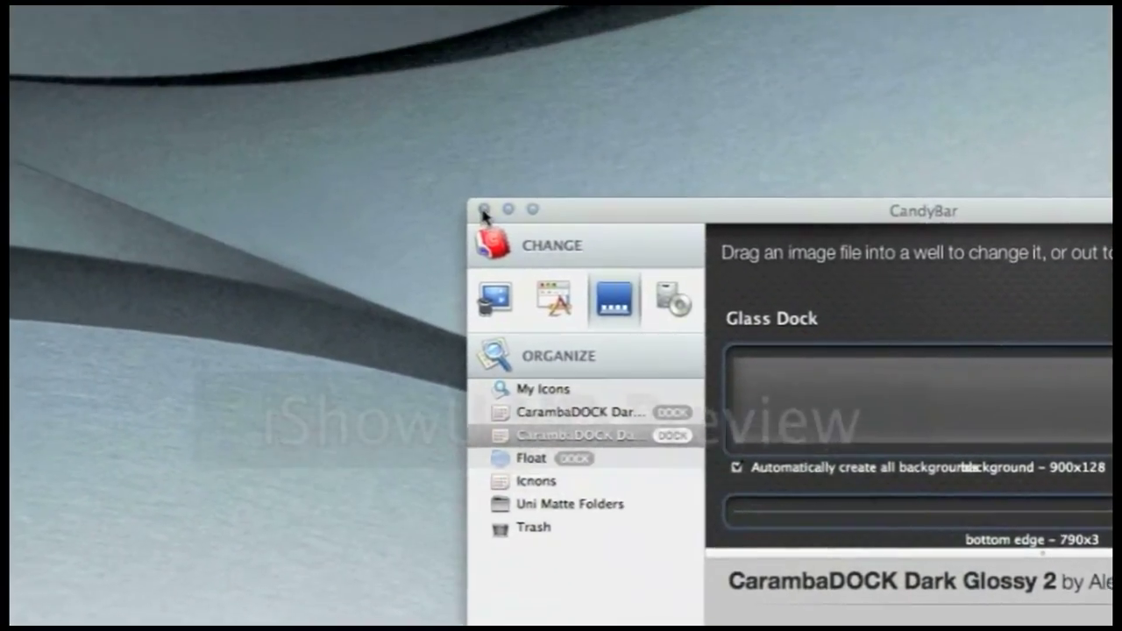
{"action": "left_click", "coordinate": [324, 0]}
Open the iphonesque folder and look through the Growl styles in its Mini DIN subfolder
{"action": "left_click_drag", "start_coordinate": [1016, 298], "coordinate": [616, 630]}
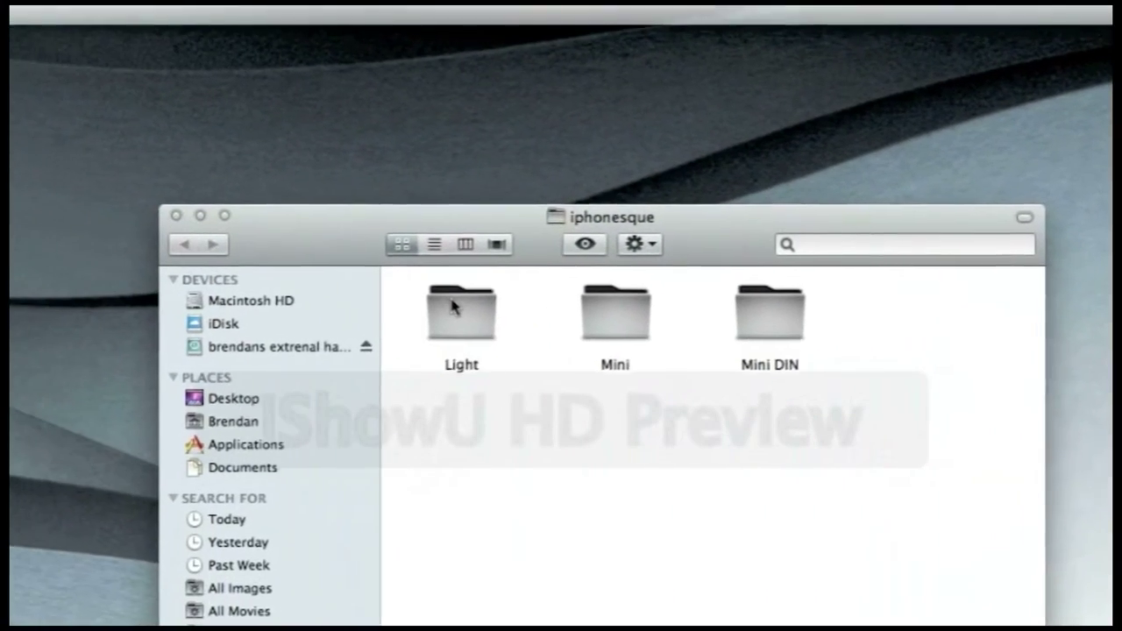
{"action": "left_click", "coordinate": [453, 306]}
{"action": "left_click", "coordinate": [616, 311]}
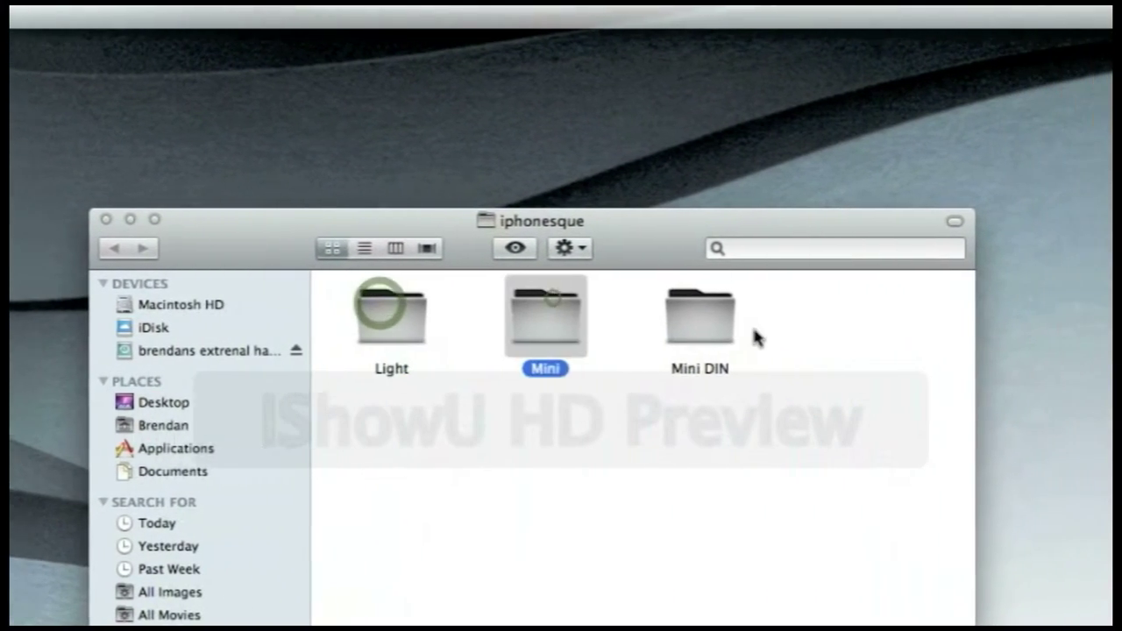
{"action": "double_click", "coordinate": [770, 312]}
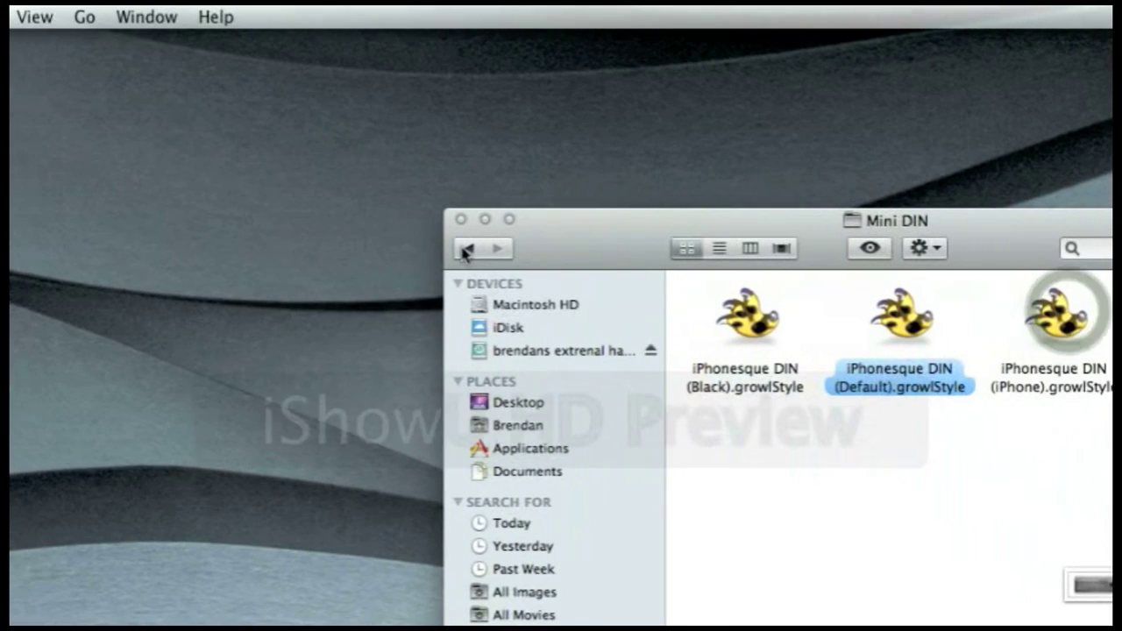
{"action": "left_click", "coordinate": [44, 248]}
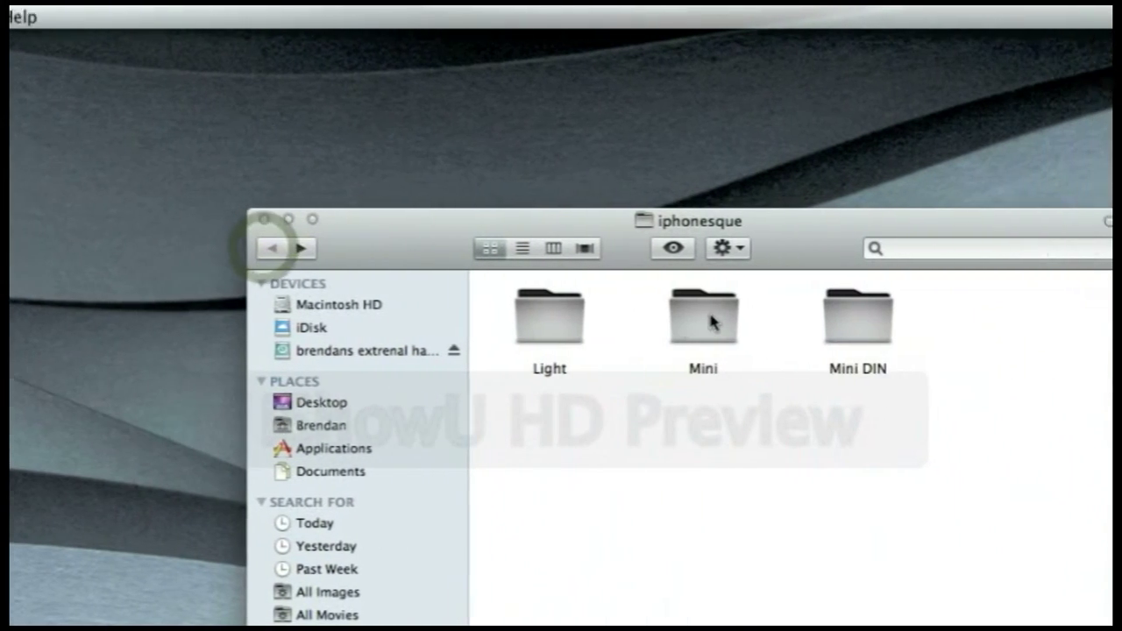
Install the iPhonesque Mini (Default) Growl style from the Mini folder and decline configuring it
{"action": "double_click", "coordinate": [967, 316]}
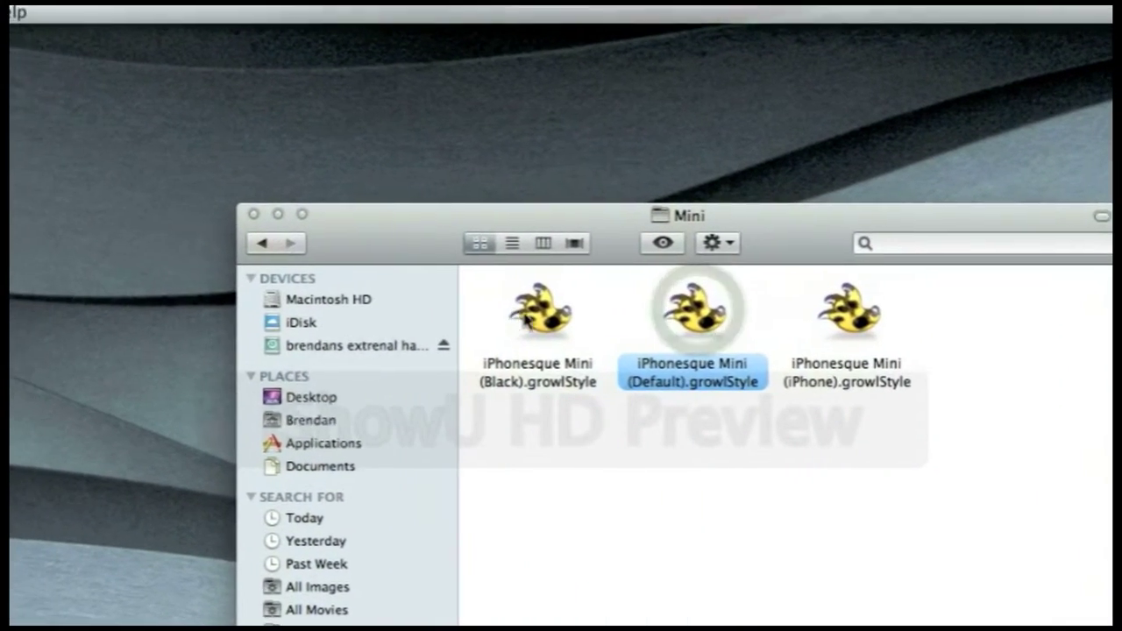
{"action": "left_click", "coordinate": [436, 311], "text": "super"}
{"action": "left_click", "coordinate": [436, 312], "text": "super"}
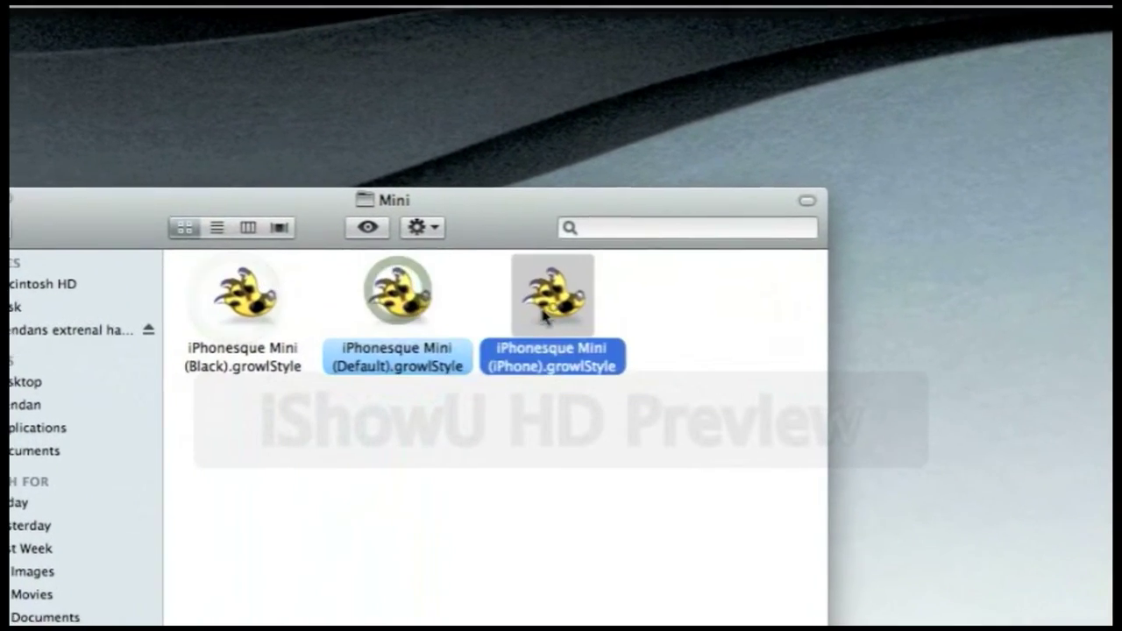
{"action": "left_click", "coordinate": [546, 320], "text": "super"}
{"action": "left_click", "coordinate": [244, 293], "text": "super"}
{"action": "double_click", "coordinate": [395, 294]}
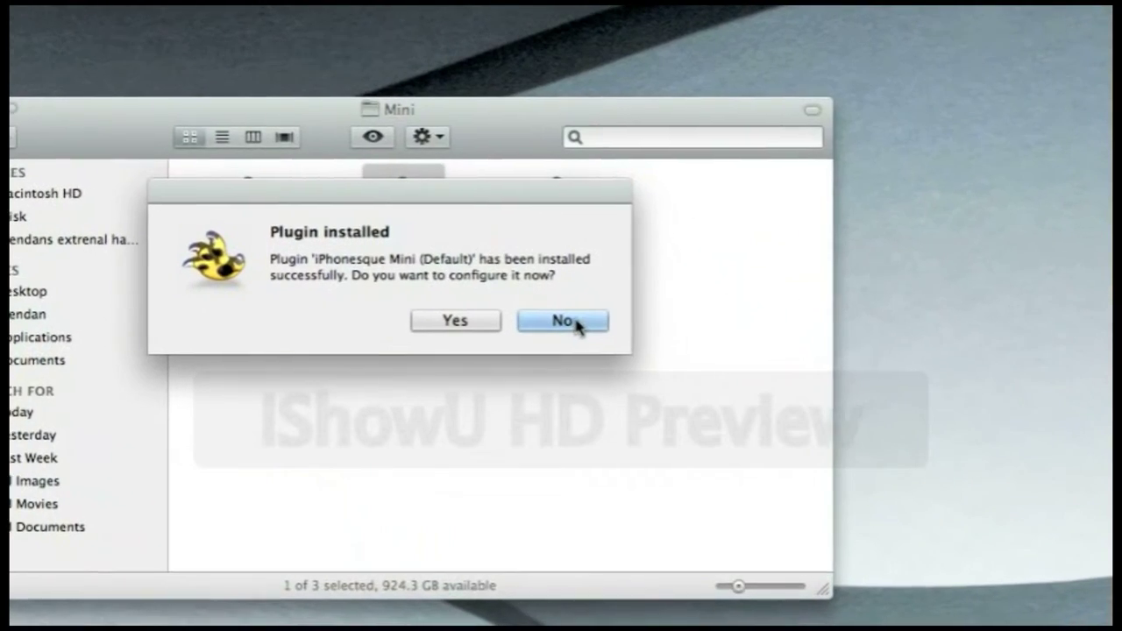
{"action": "left_click", "coordinate": [463, 321]}
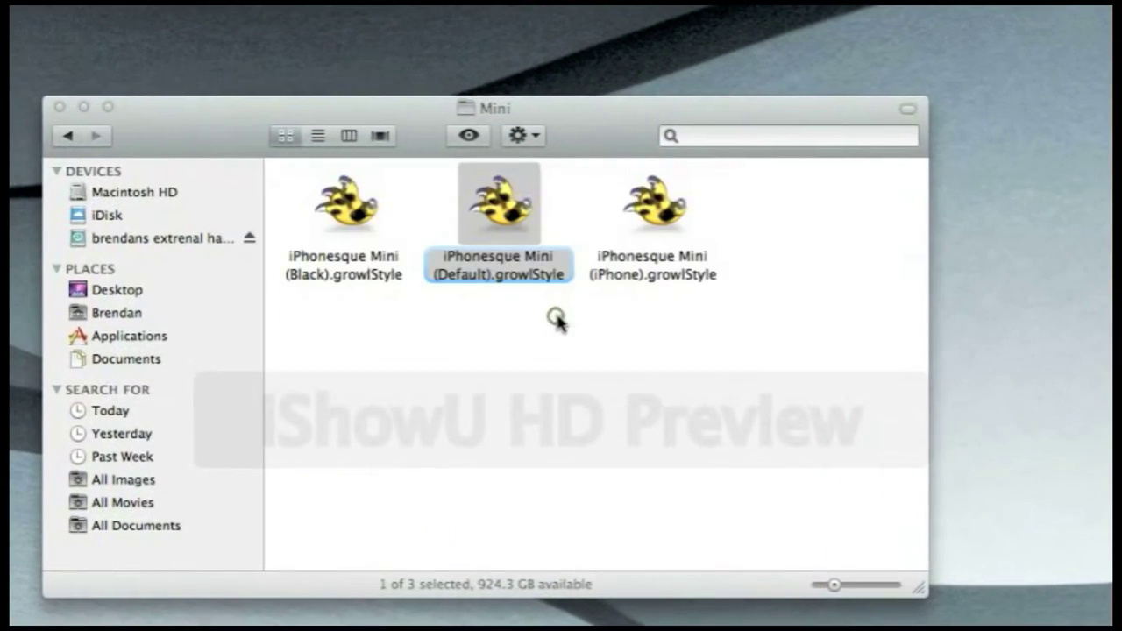
Review Growl's Applications, About and General preferences, and close the preferences window
{"action": "left_click", "coordinate": [714, 521]}
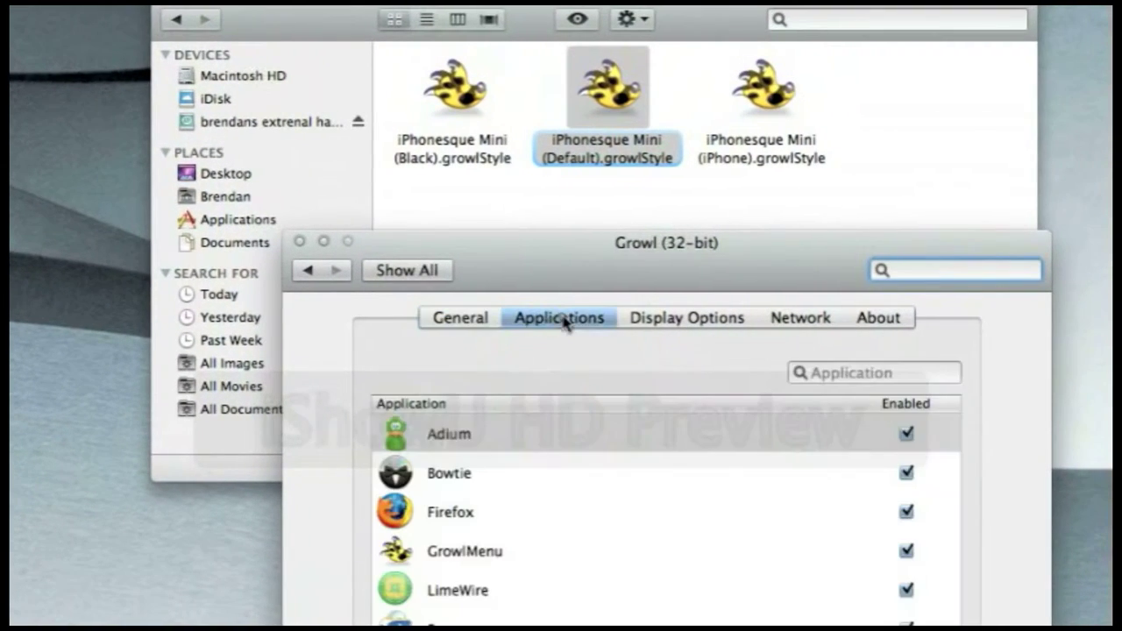
{"action": "left_click", "coordinate": [654, 319]}
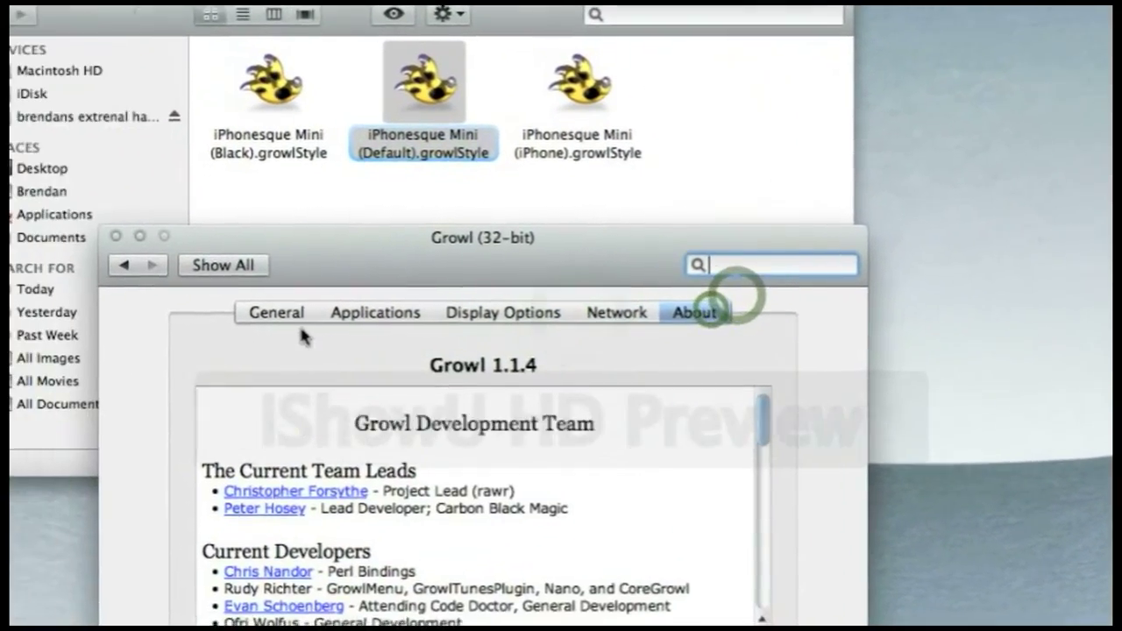
{"action": "left_click", "coordinate": [134, 324]}
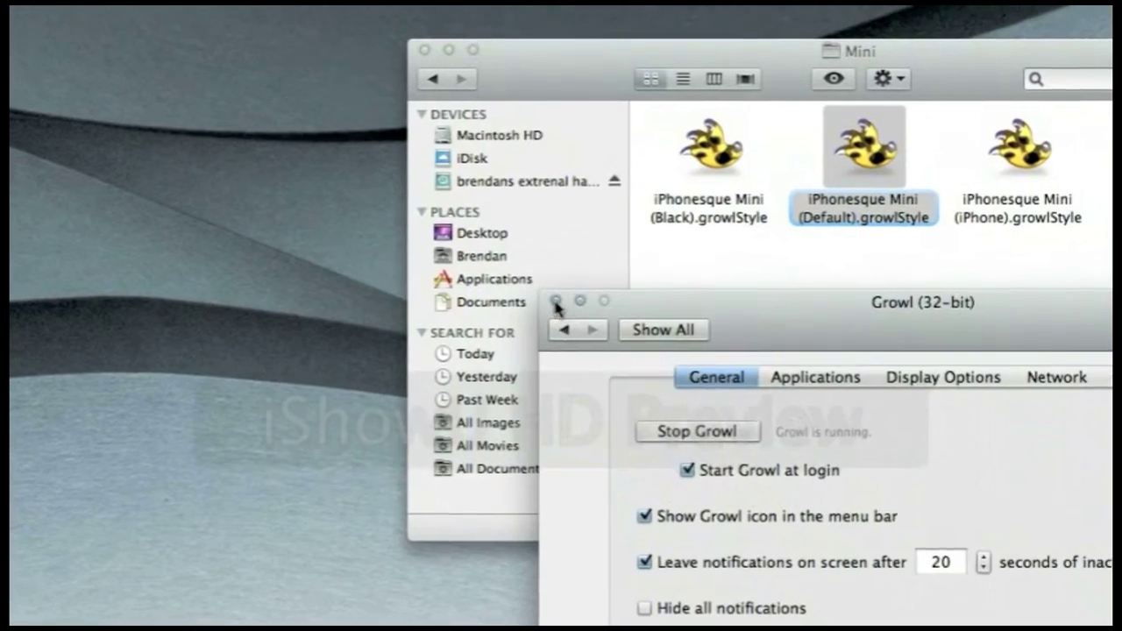
{"action": "left_click", "coordinate": [555, 303]}
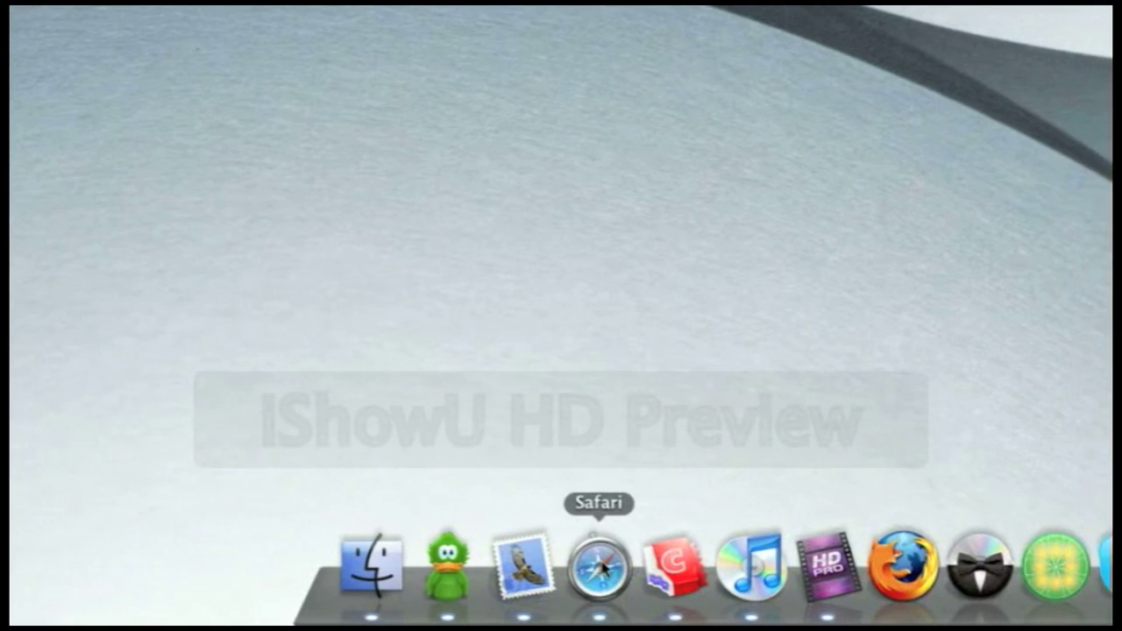
Switch to Safari, search Google for "growl", view the growl.info website, and close the browser window
{"action": "left_click", "coordinate": [602, 568]}
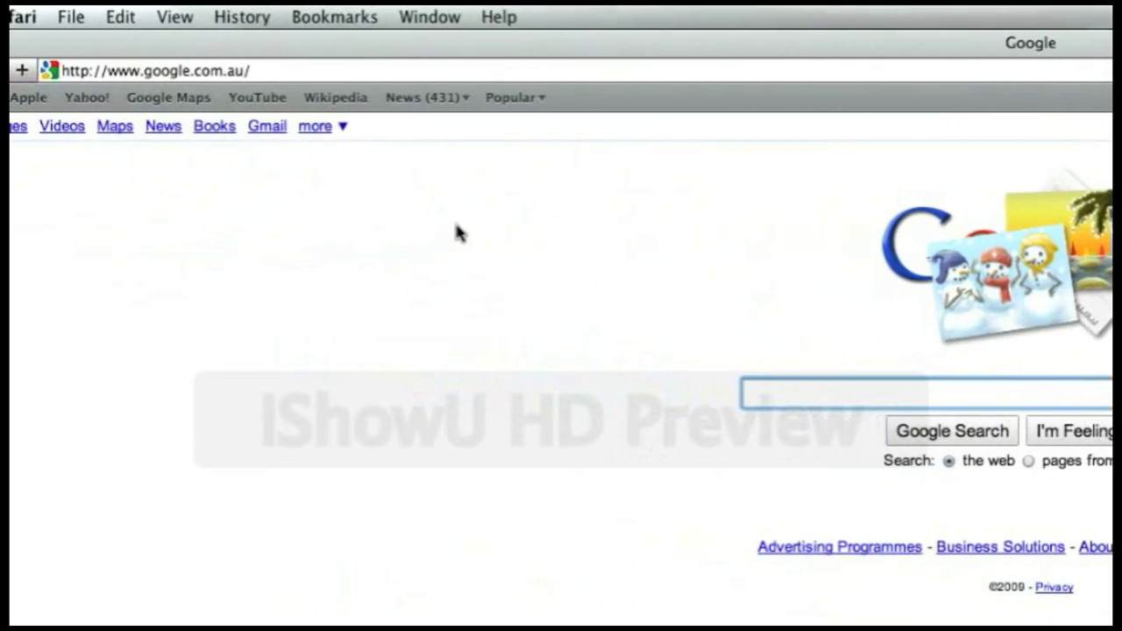
{"action": "type", "text": "gro"}
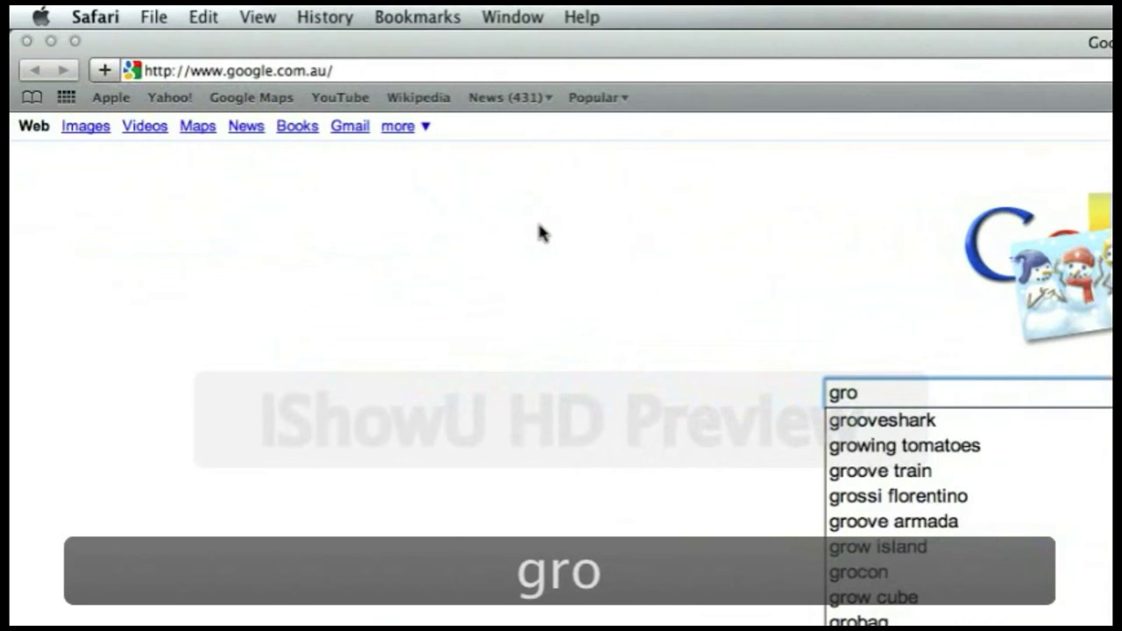
{"action": "type", "text": "wl"}
{"action": "key", "text": "Return"}
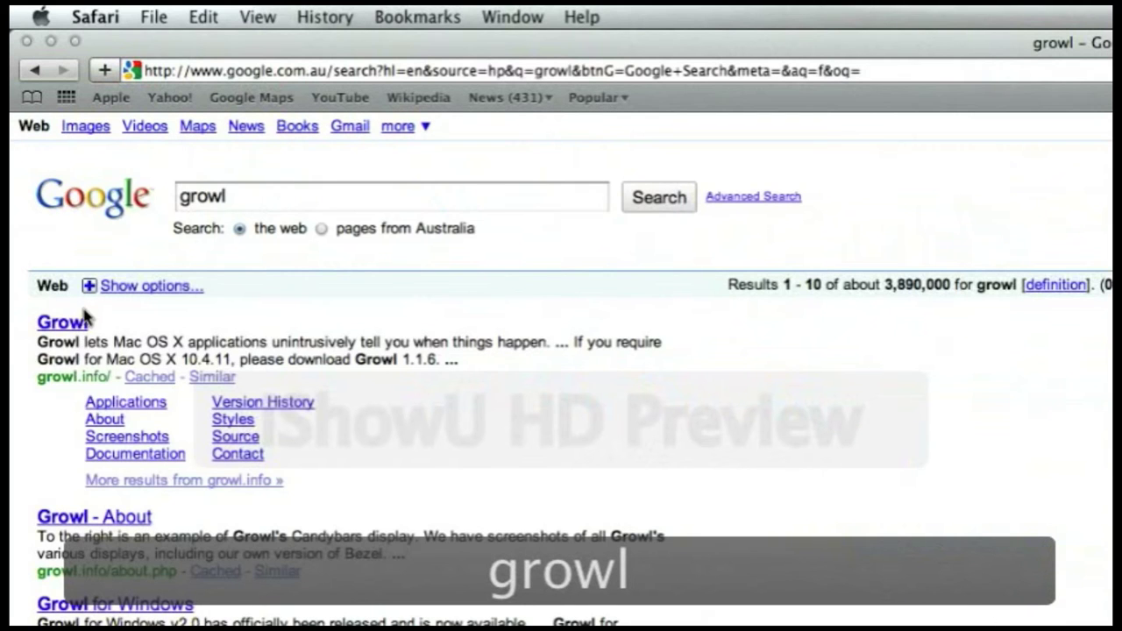
{"action": "left_click", "coordinate": [83, 321]}
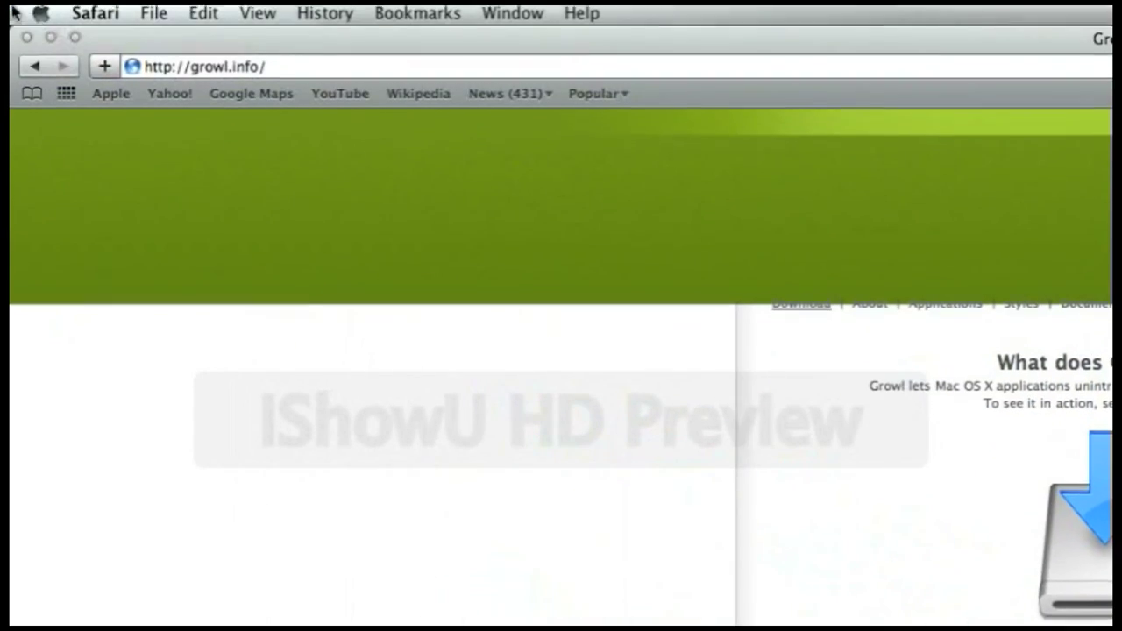
{"action": "left_click", "coordinate": [27, 37]}
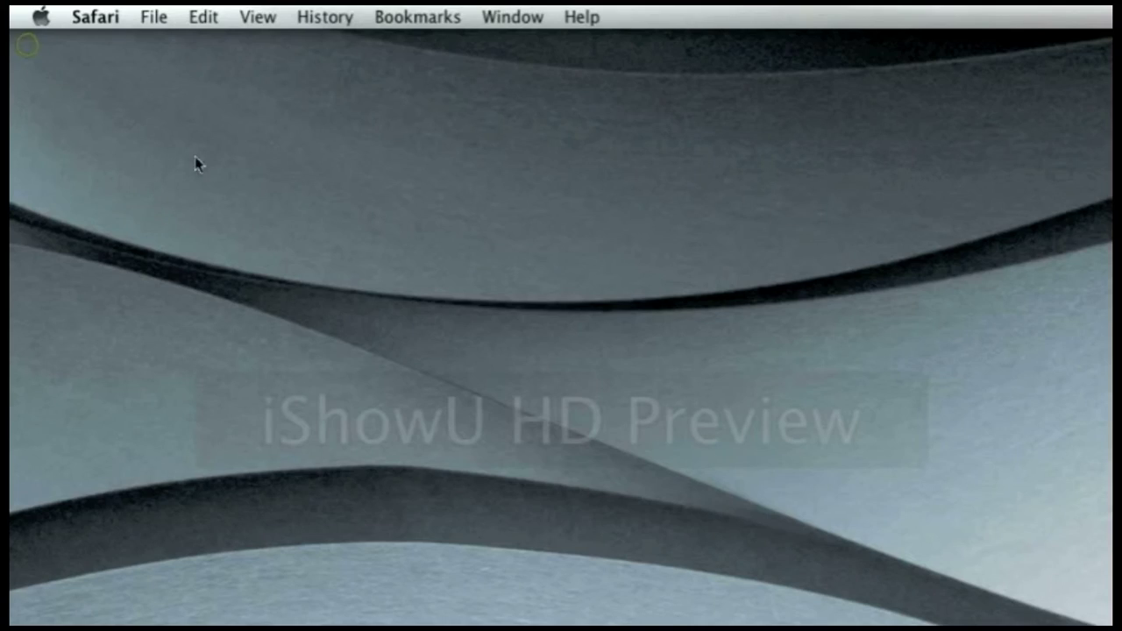